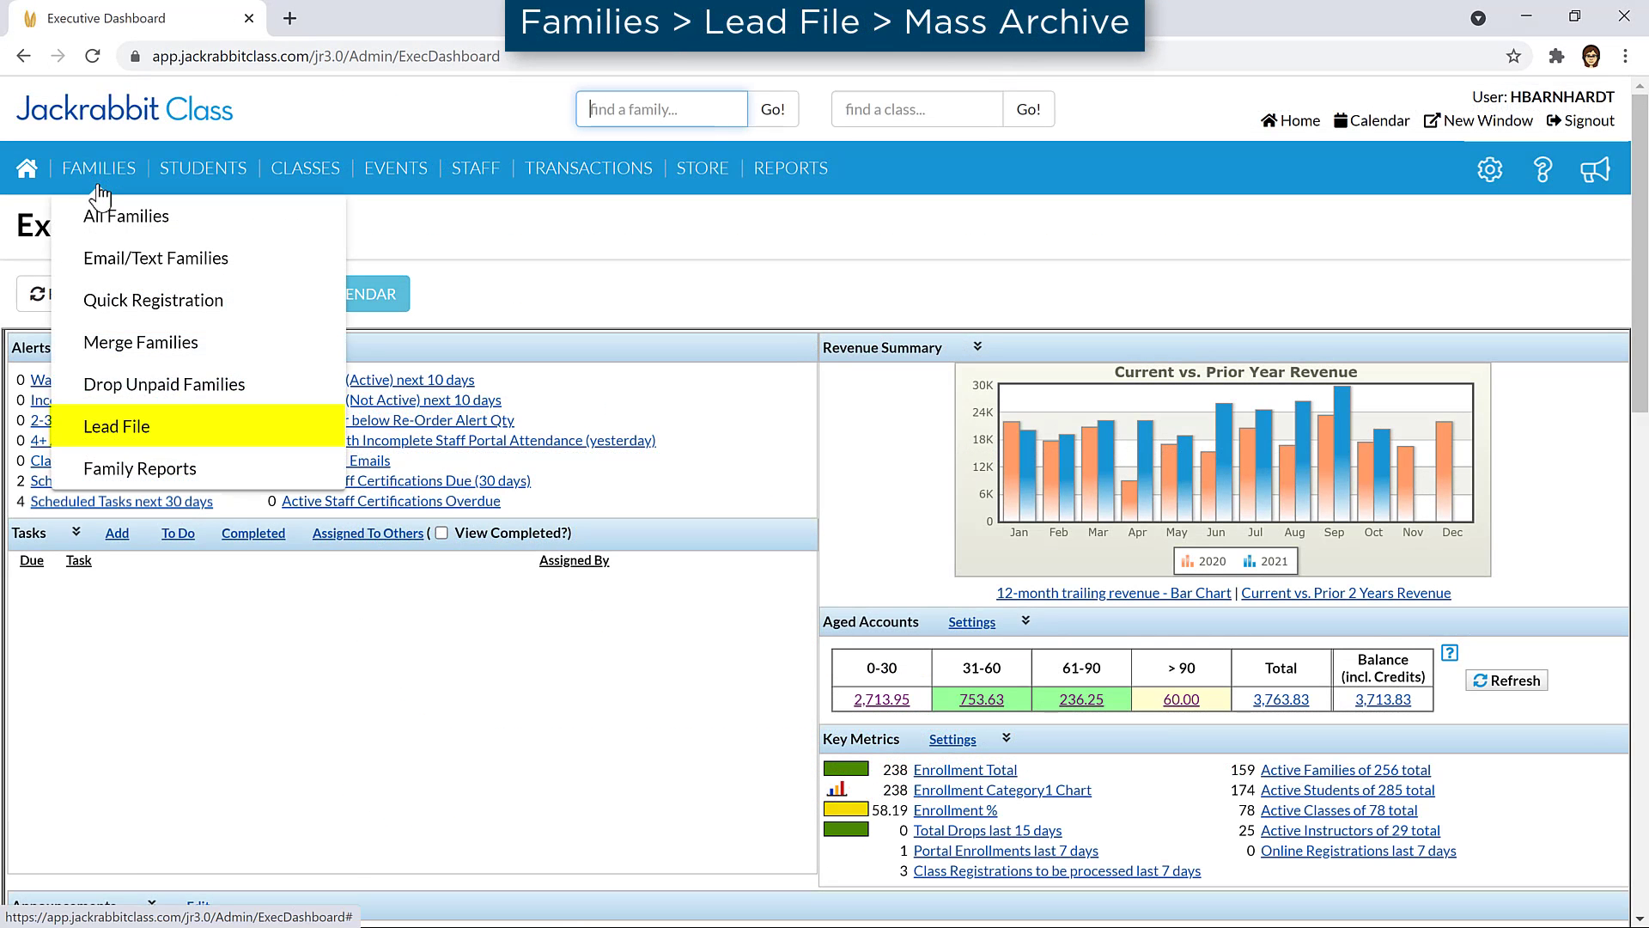
Step: Open the Lead File area from the Families menu
{"action": "left_click", "coordinate": [187, 430]}
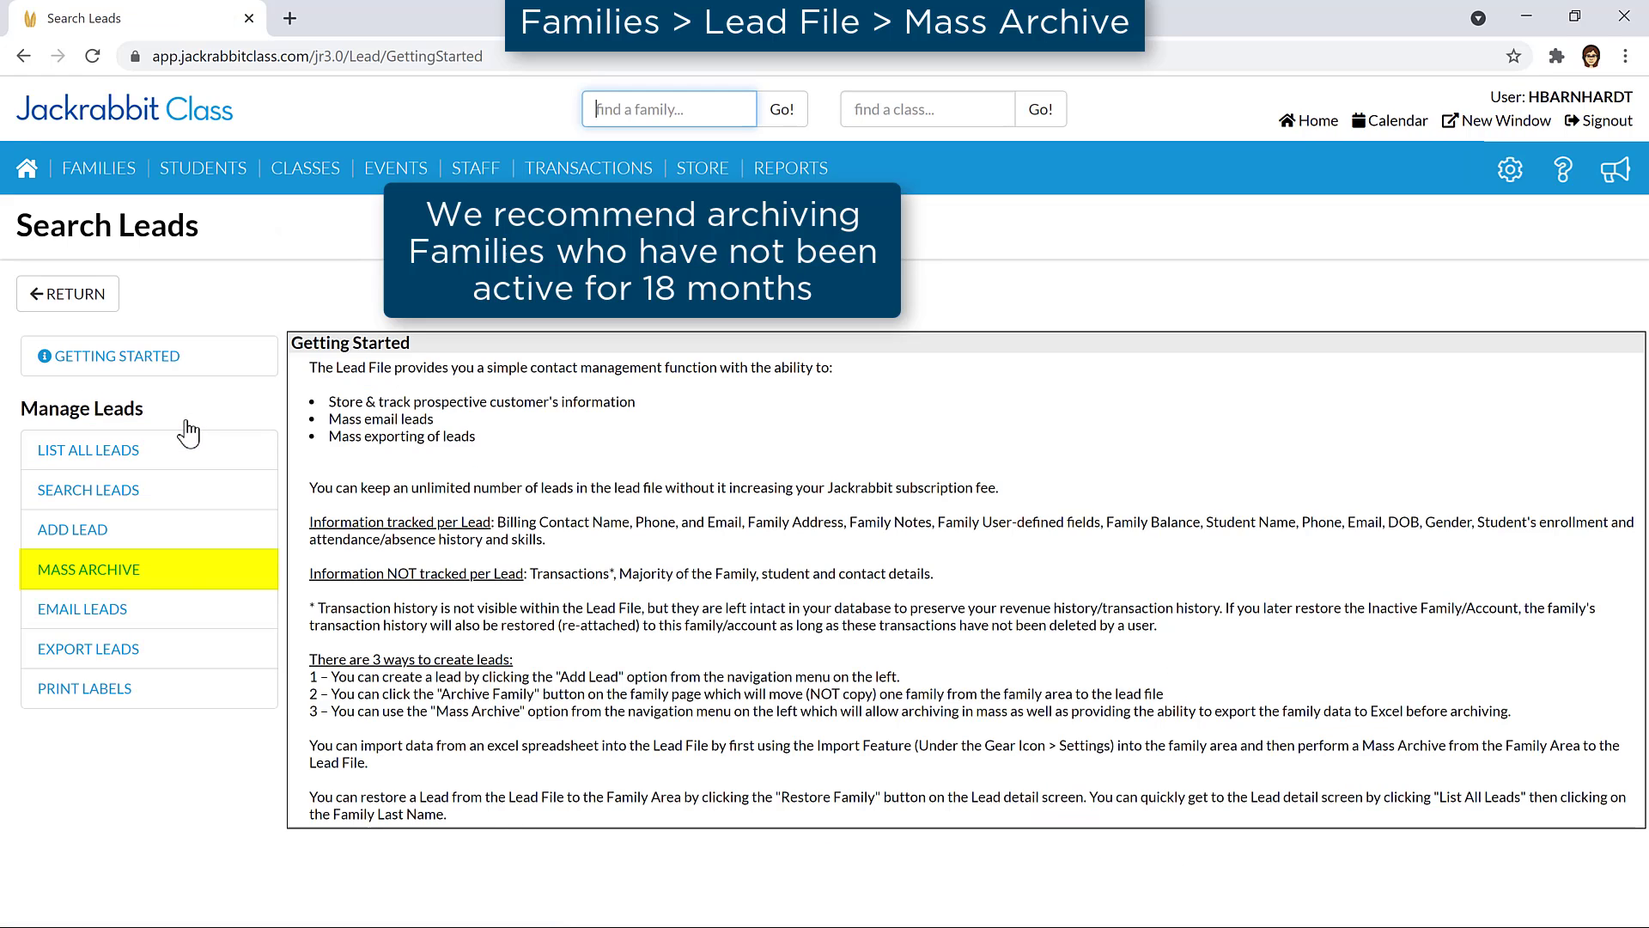
Step: Start Mass Archive and enter 07/01/2020 as the no-transaction-since cutoff date
{"action": "left_click", "coordinate": [196, 584]}
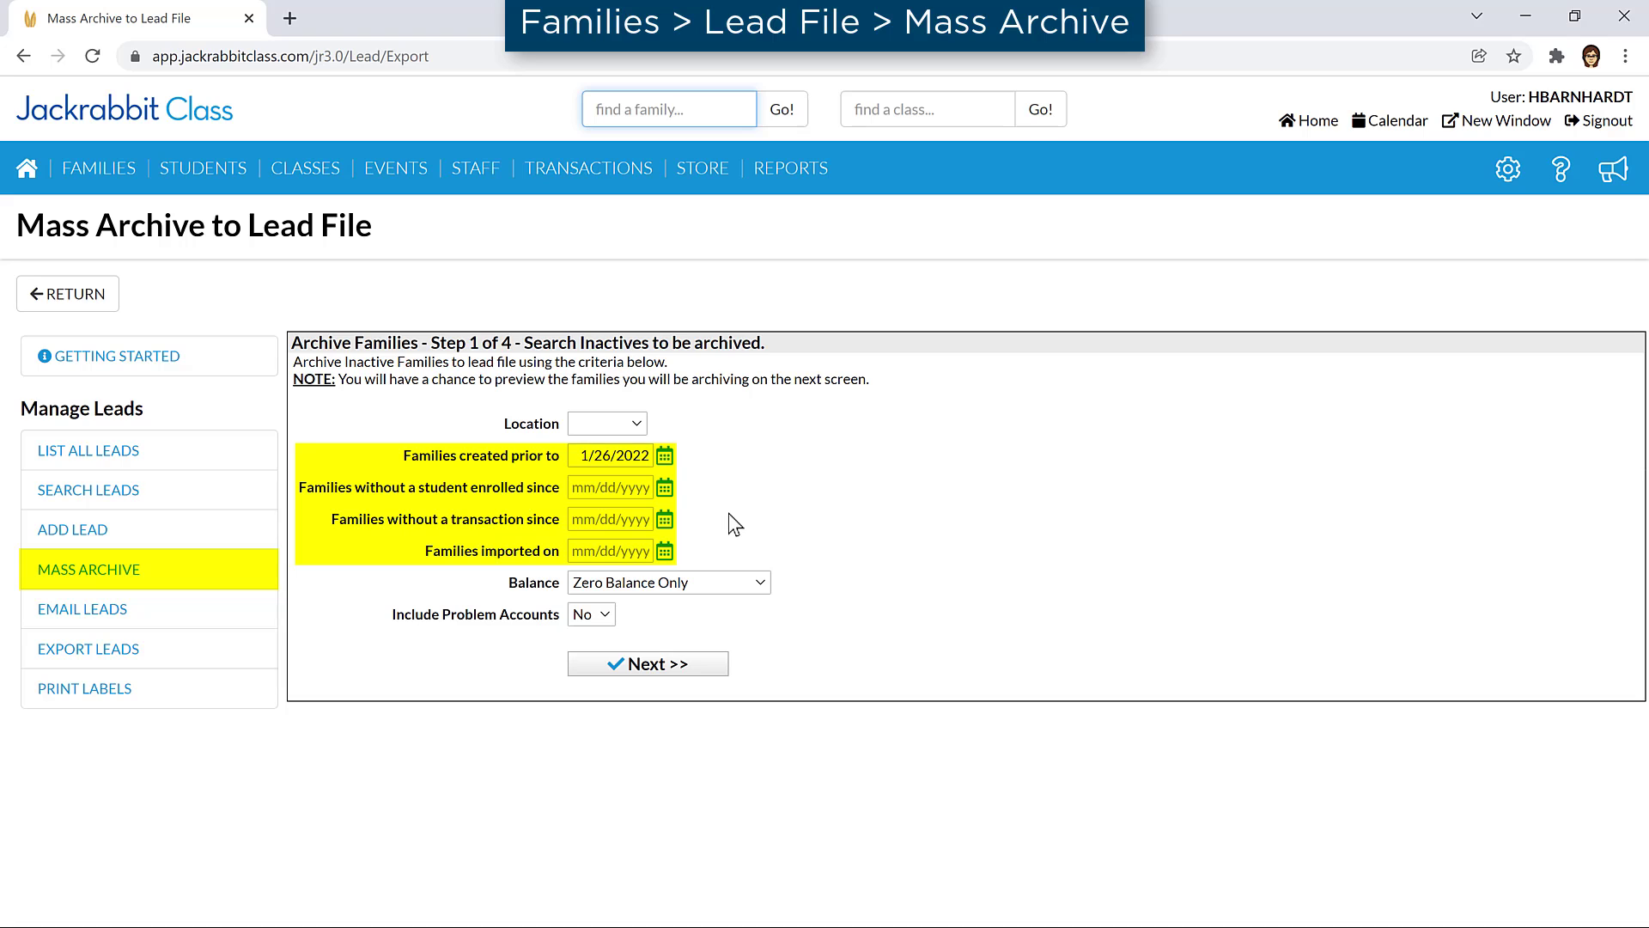
{"action": "left_click", "coordinate": [620, 517]}
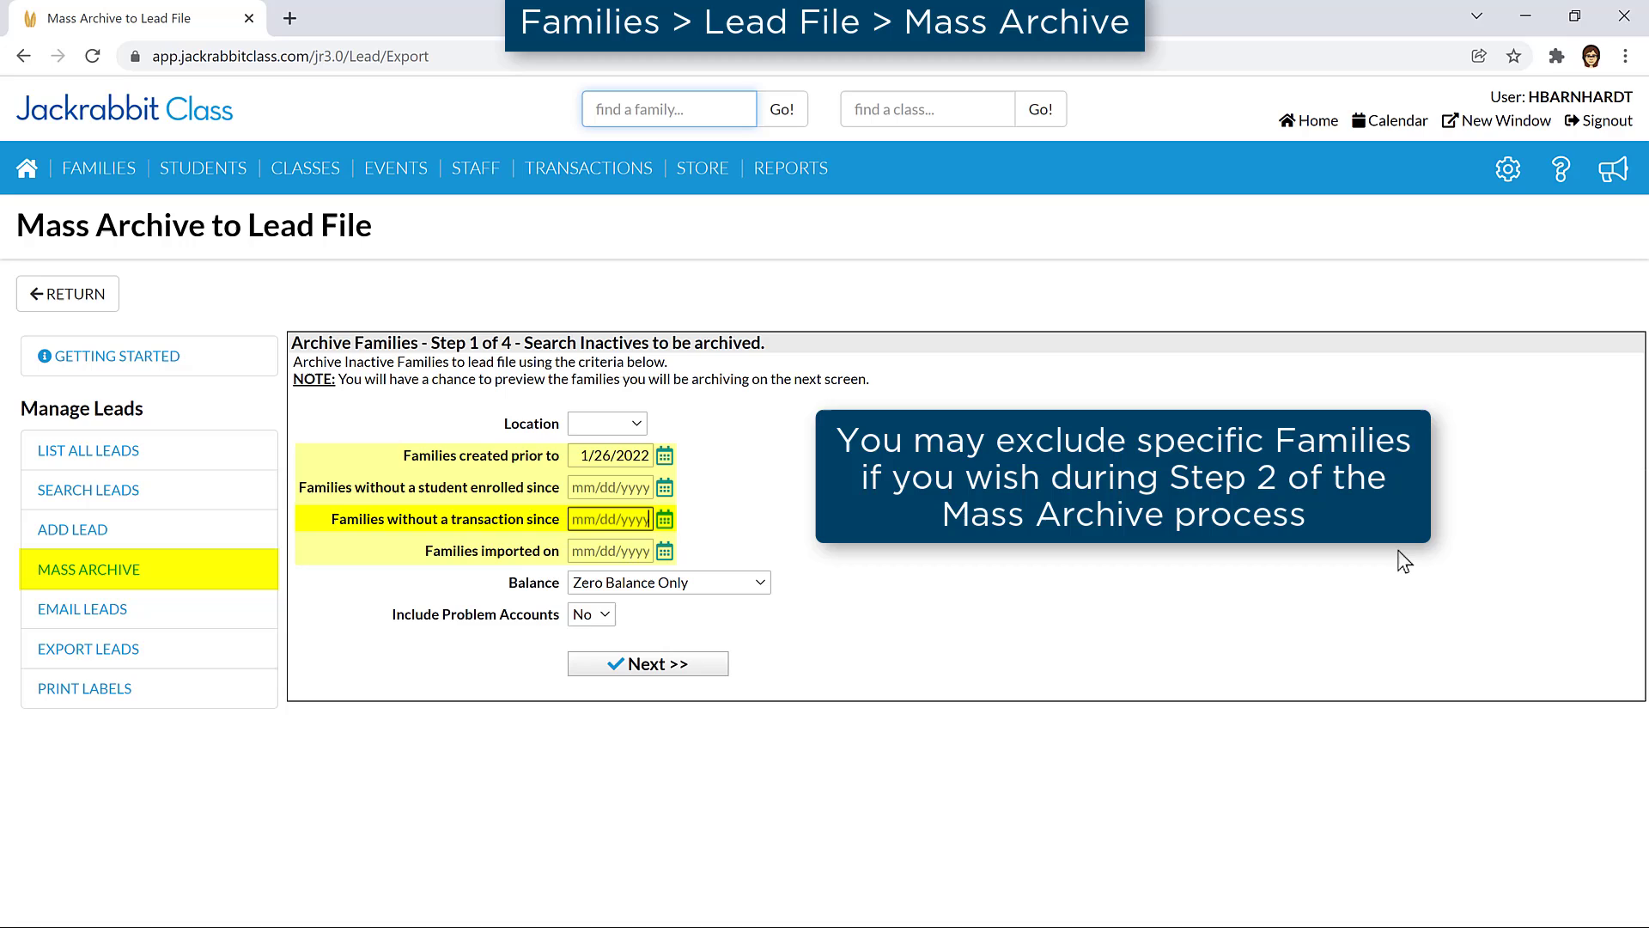
{"action": "type", "text": "07/01/2"}
{"action": "type", "text": "020"}
Step: Commit the cutoff date, set Balance to Any Balance, and keep Include Problem Accounts at No
{"action": "left_click", "coordinate": [799, 532]}
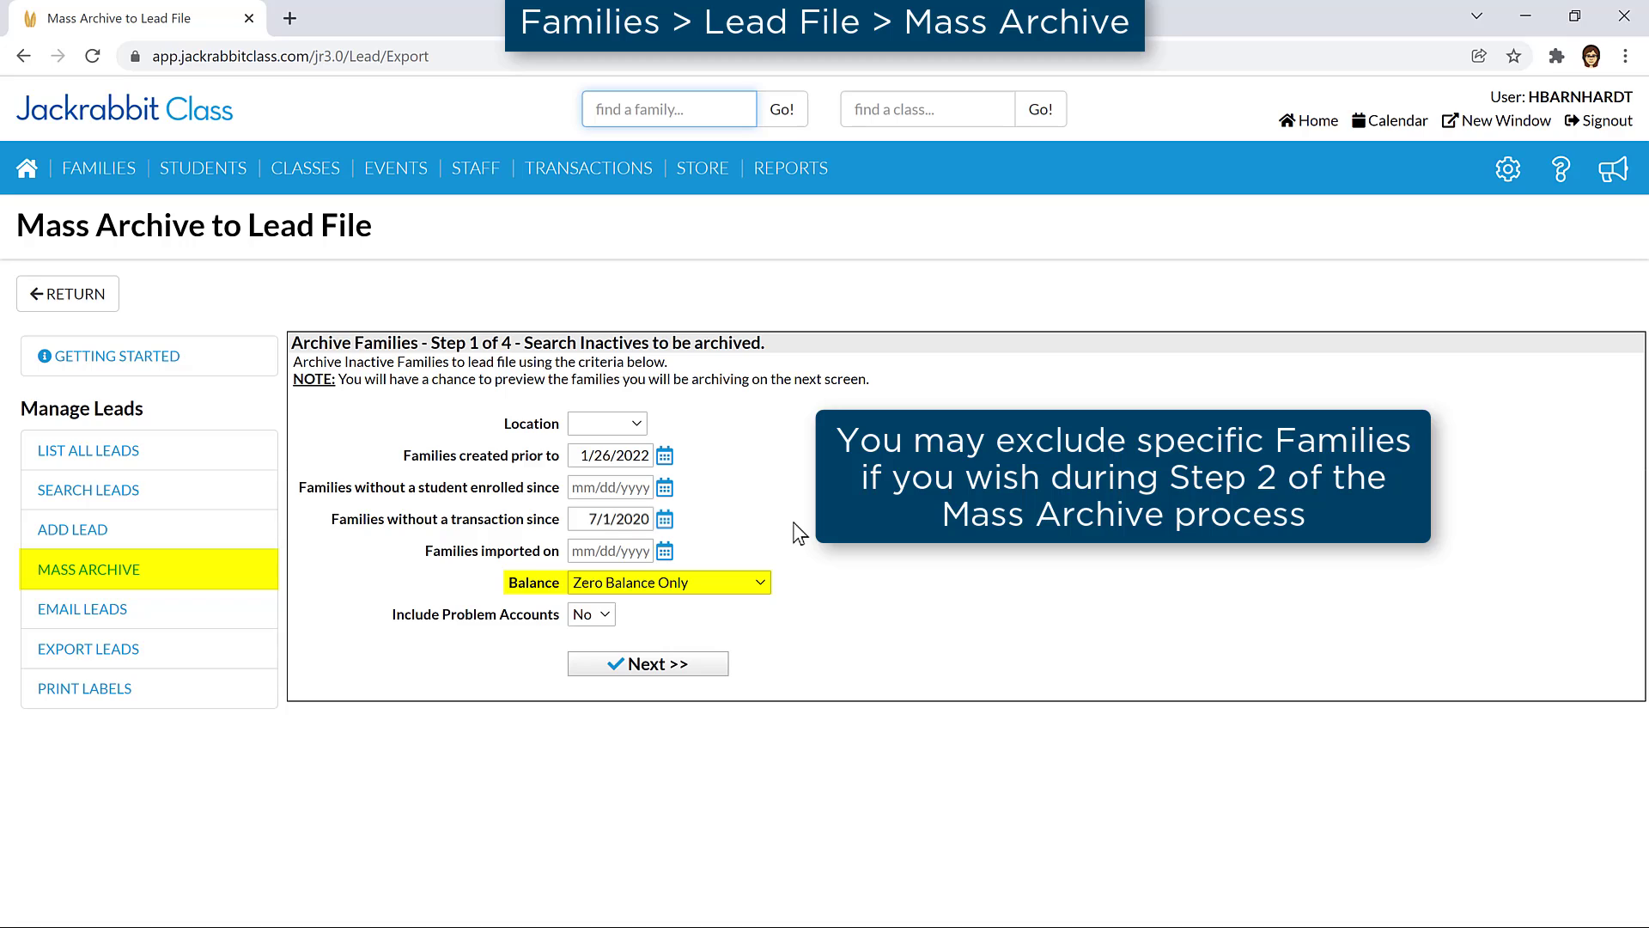
{"action": "left_click", "coordinate": [763, 590]}
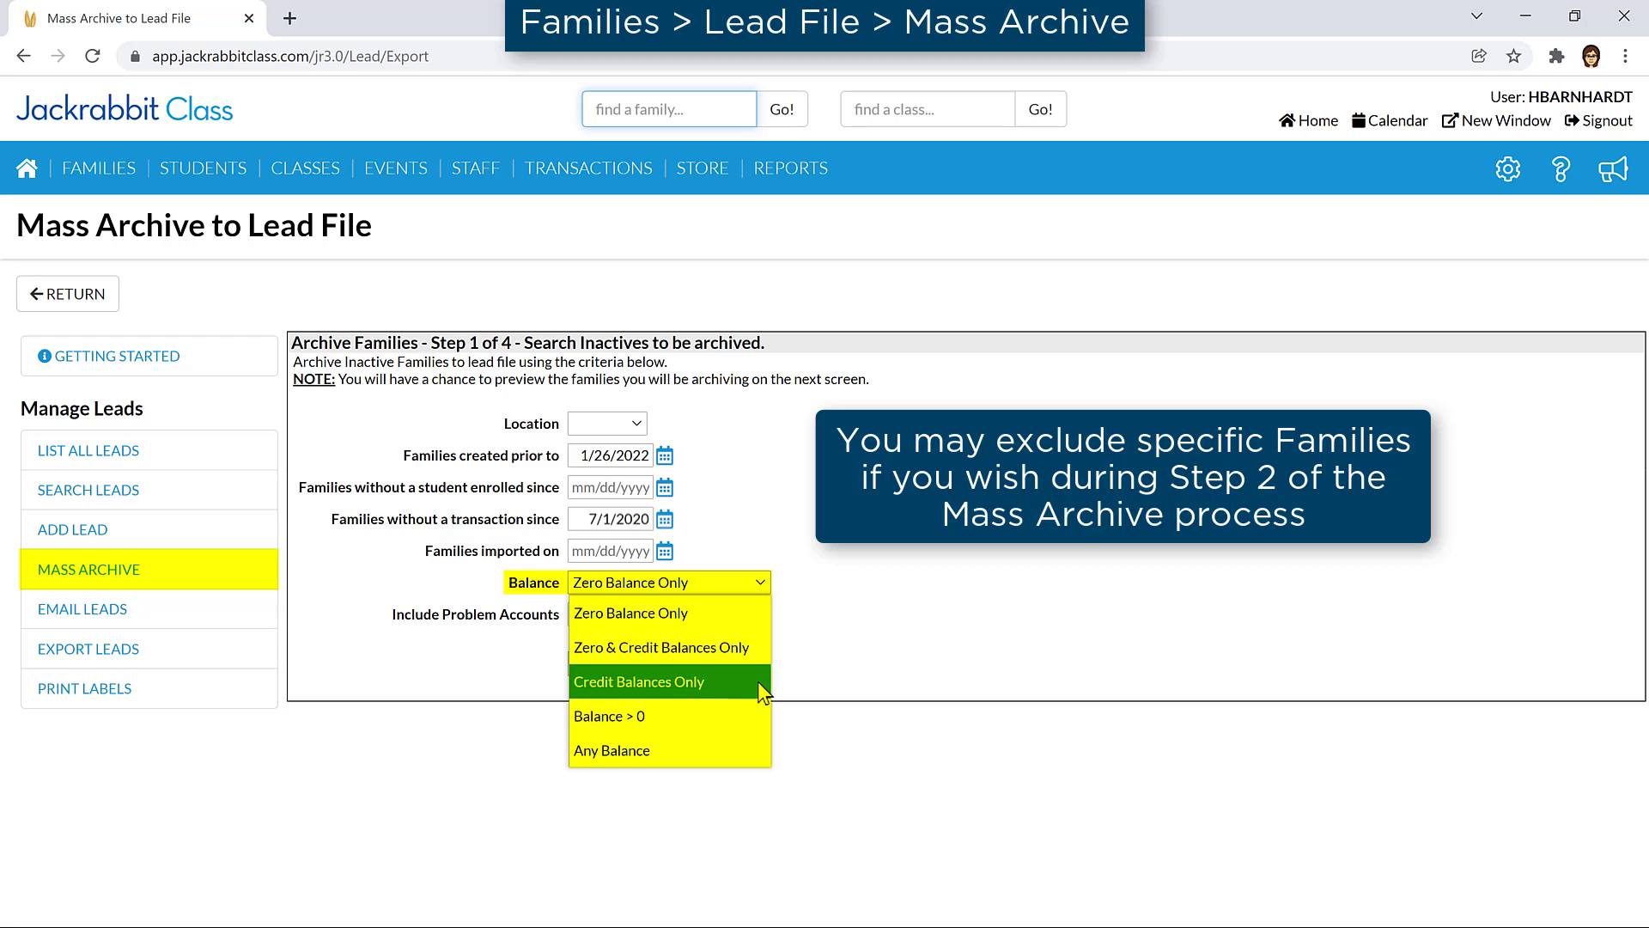
{"action": "left_click", "coordinate": [757, 755]}
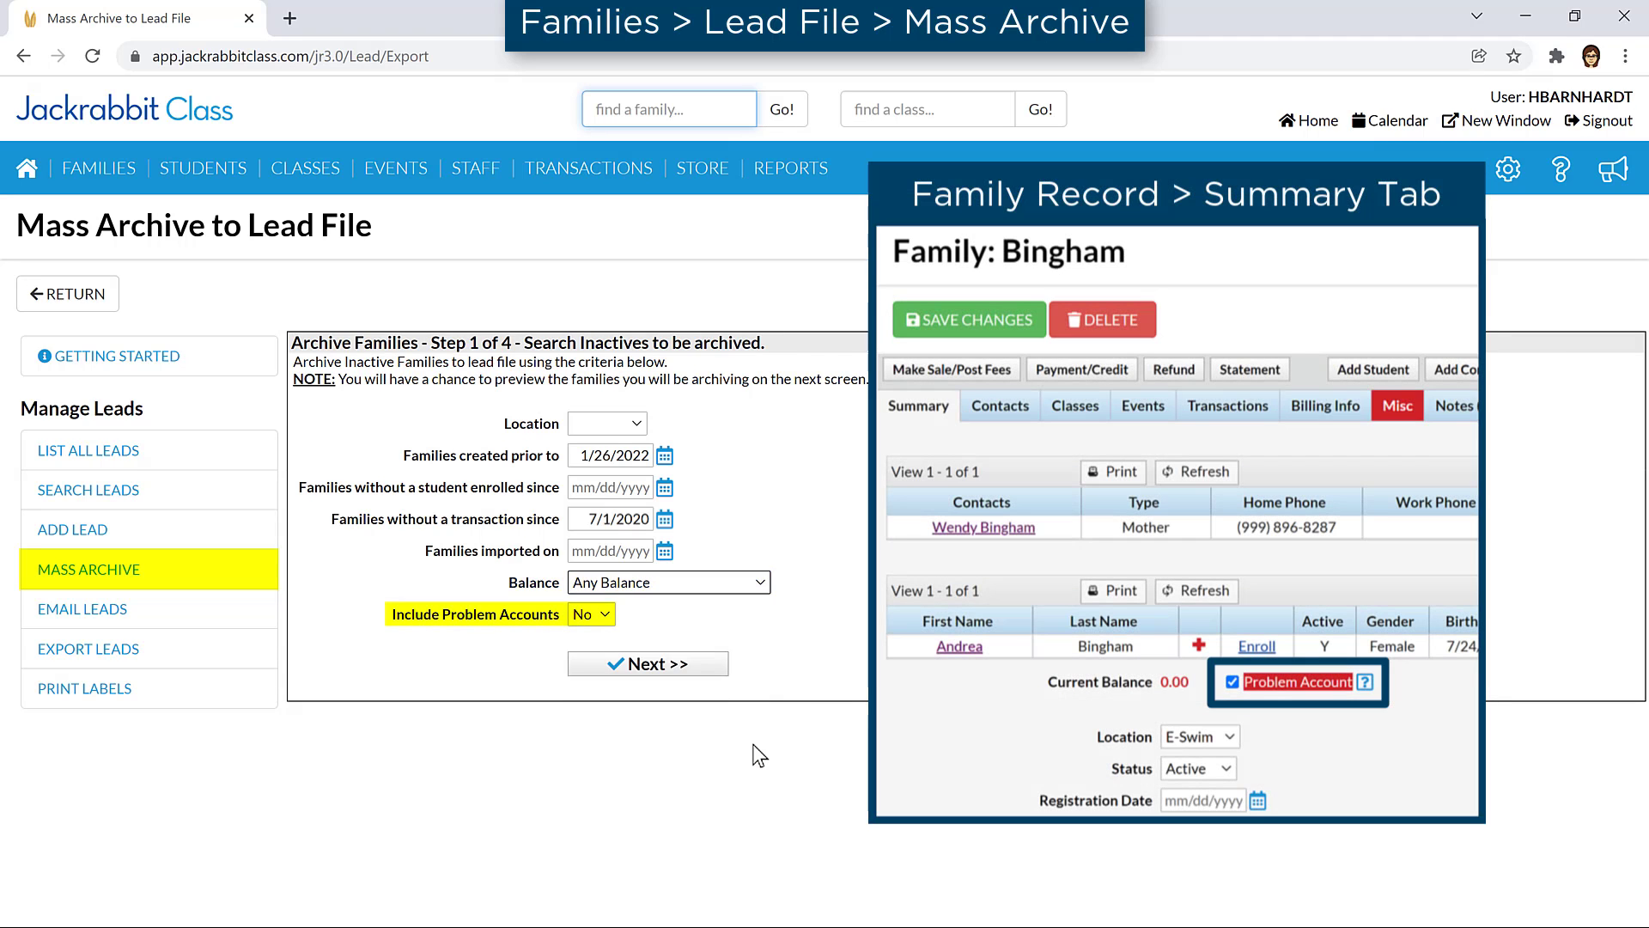
{"action": "left_click", "coordinate": [603, 614]}
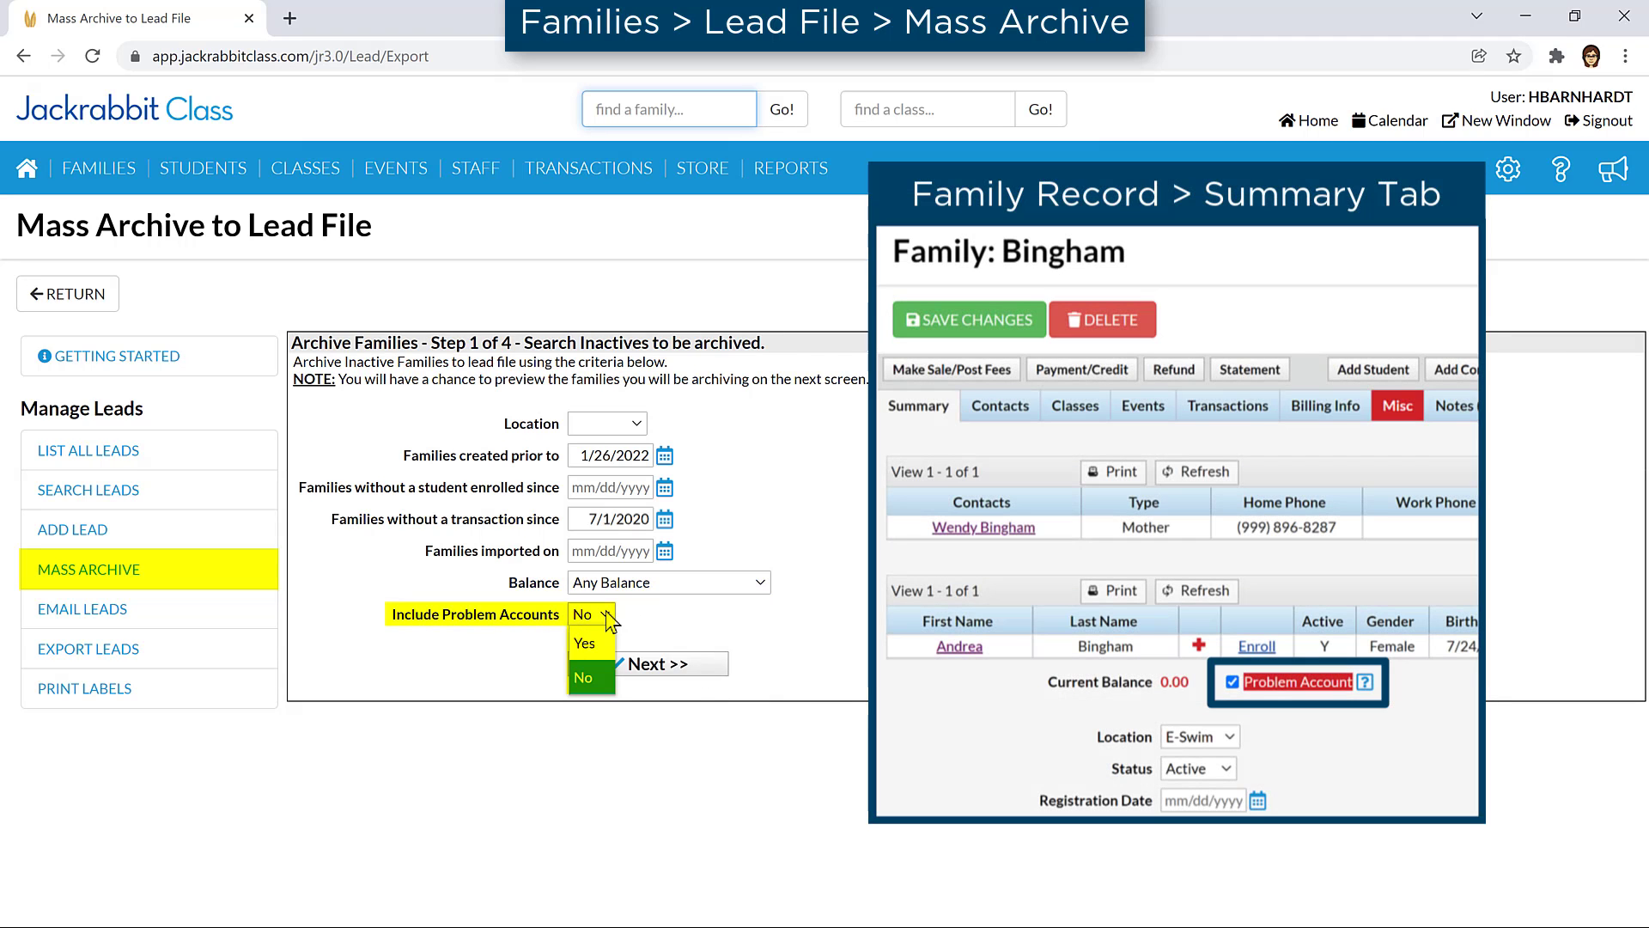
{"action": "left_click", "coordinate": [608, 619]}
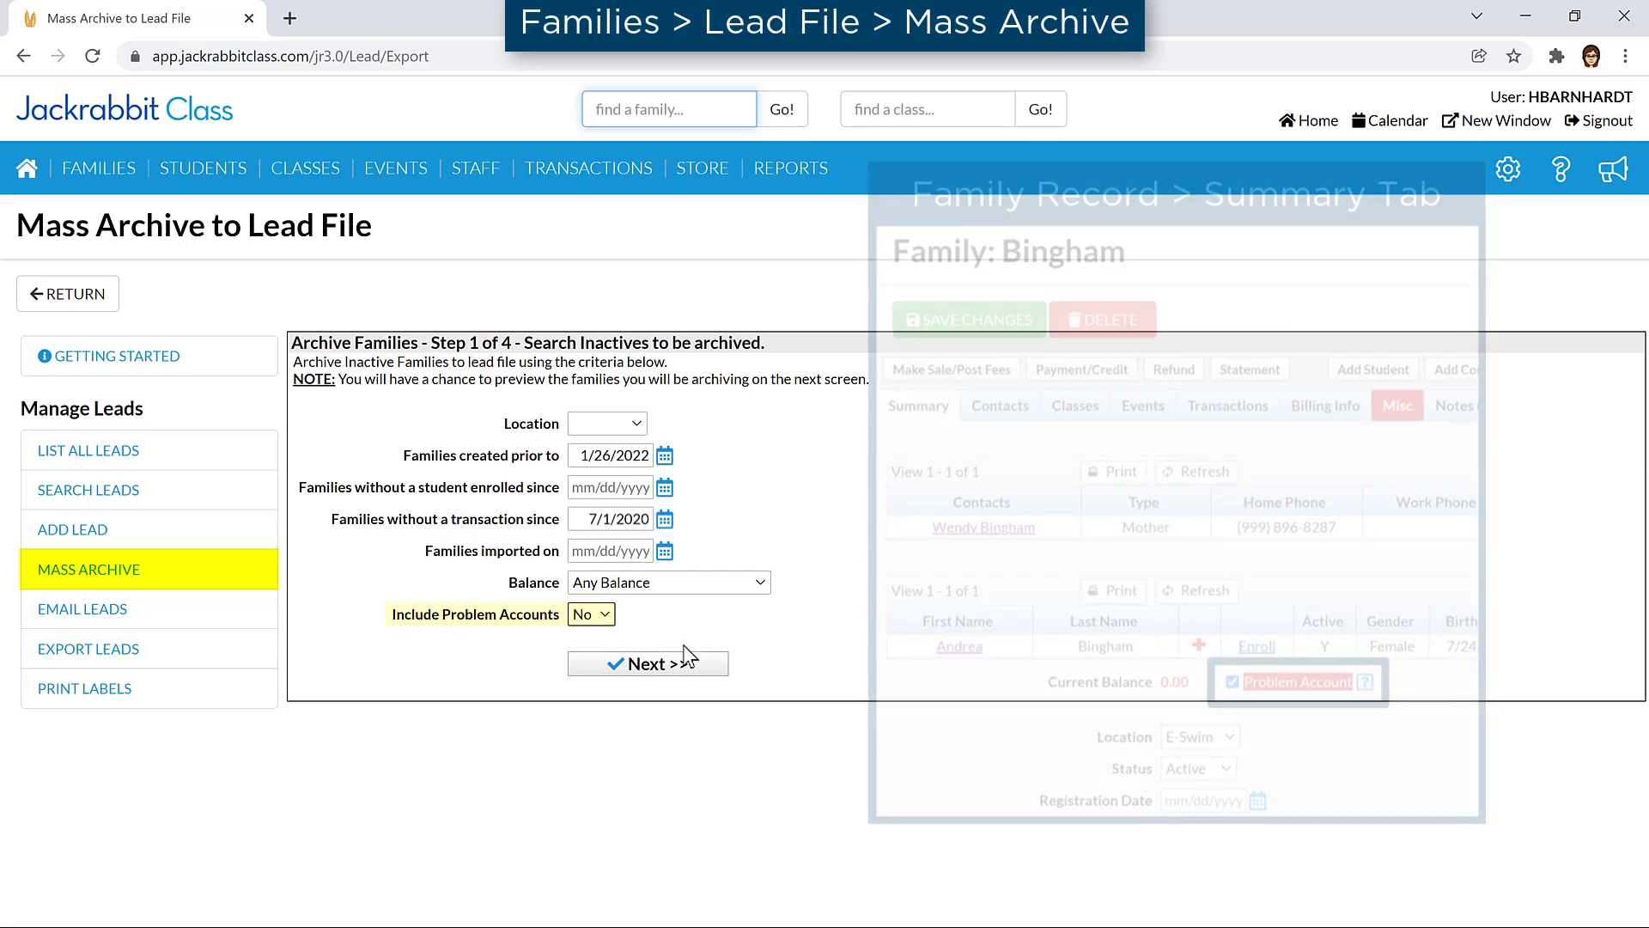
Step: Submit the criteria and preview the 46 matching families
{"action": "left_click", "coordinate": [685, 658]}
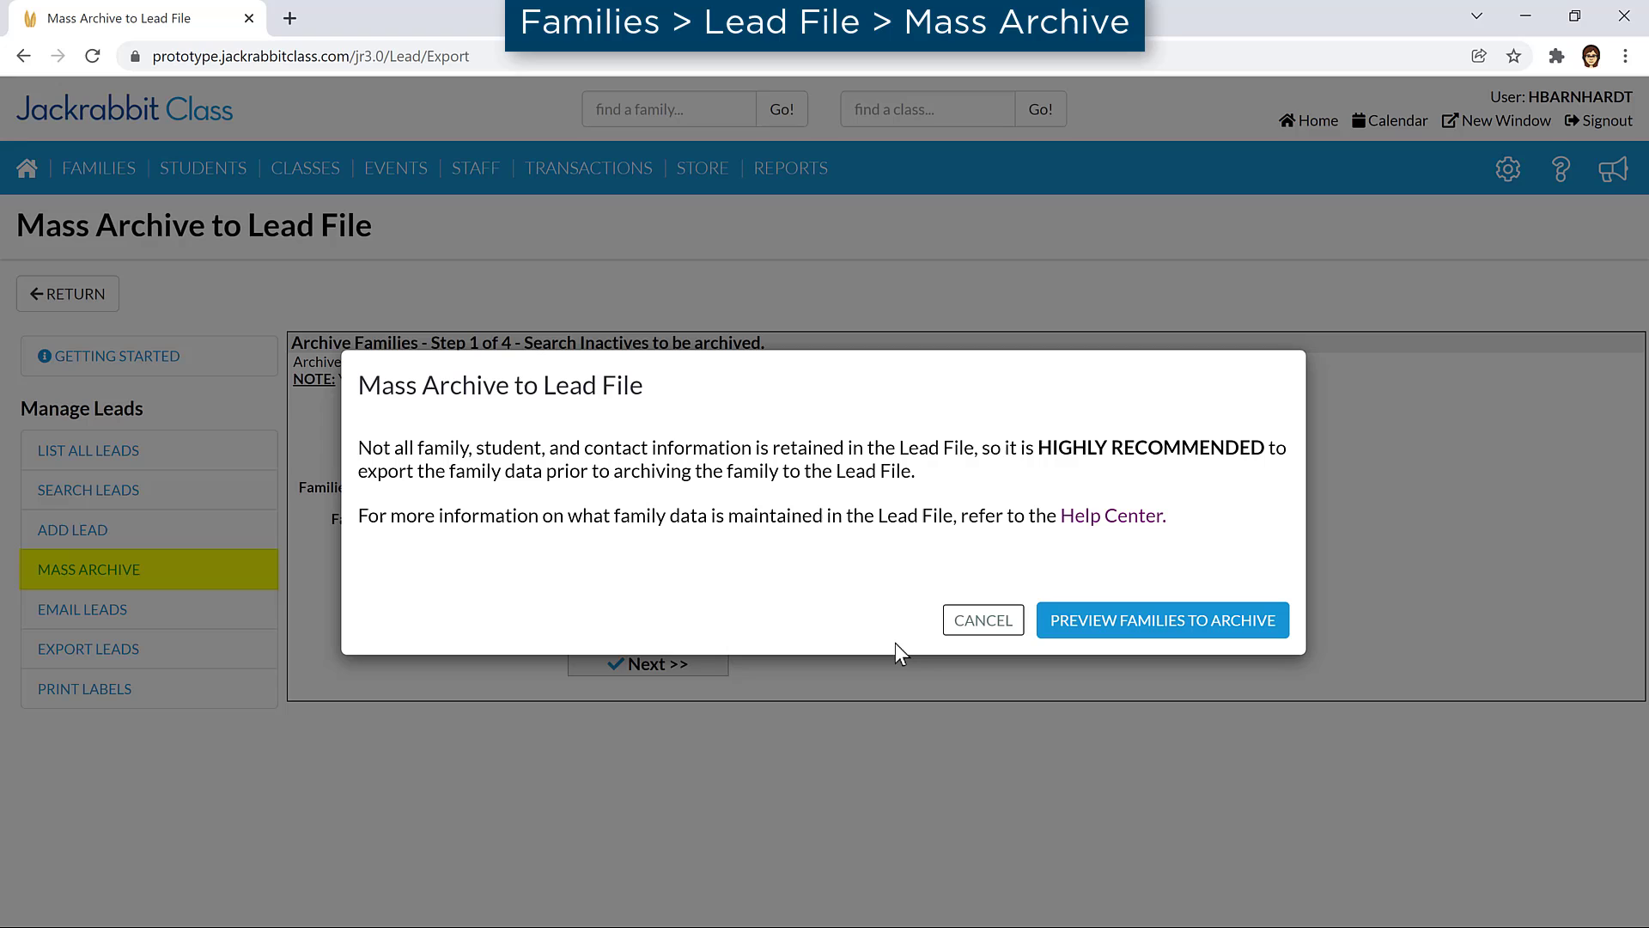
{"action": "left_click", "coordinate": [1219, 627]}
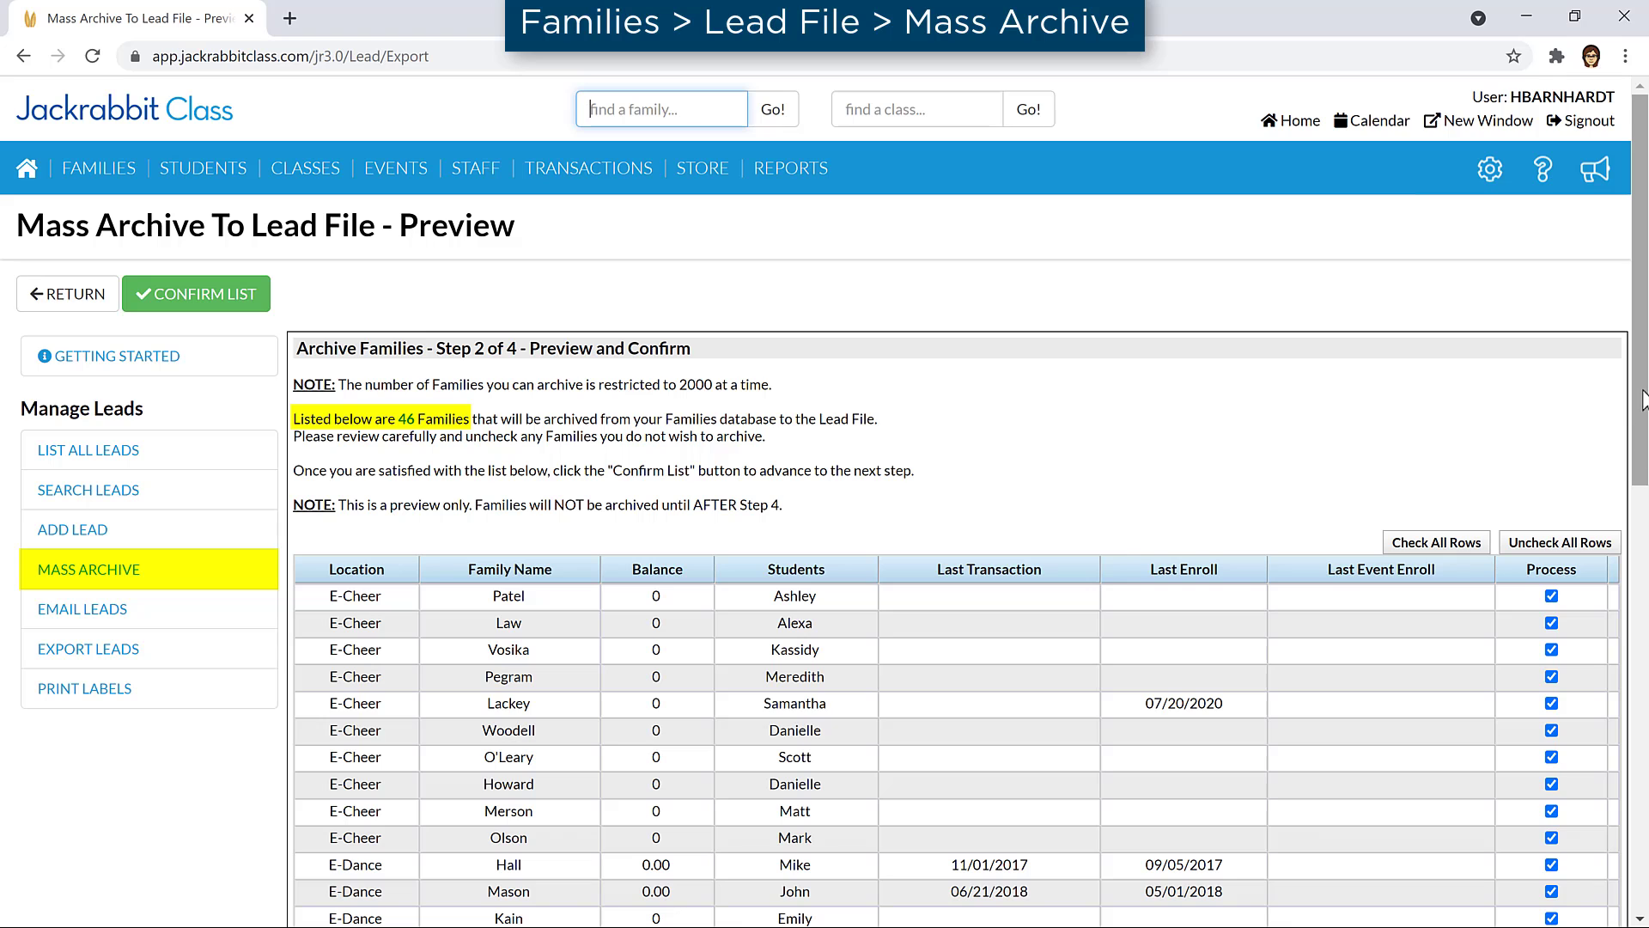
{"action": "left_click_drag", "start_coordinate": [1645, 452], "coordinate": [1645, 518]}
{"action": "scroll", "coordinate": [825, 515], "scroll_direction": "down", "scroll_amount": 1}
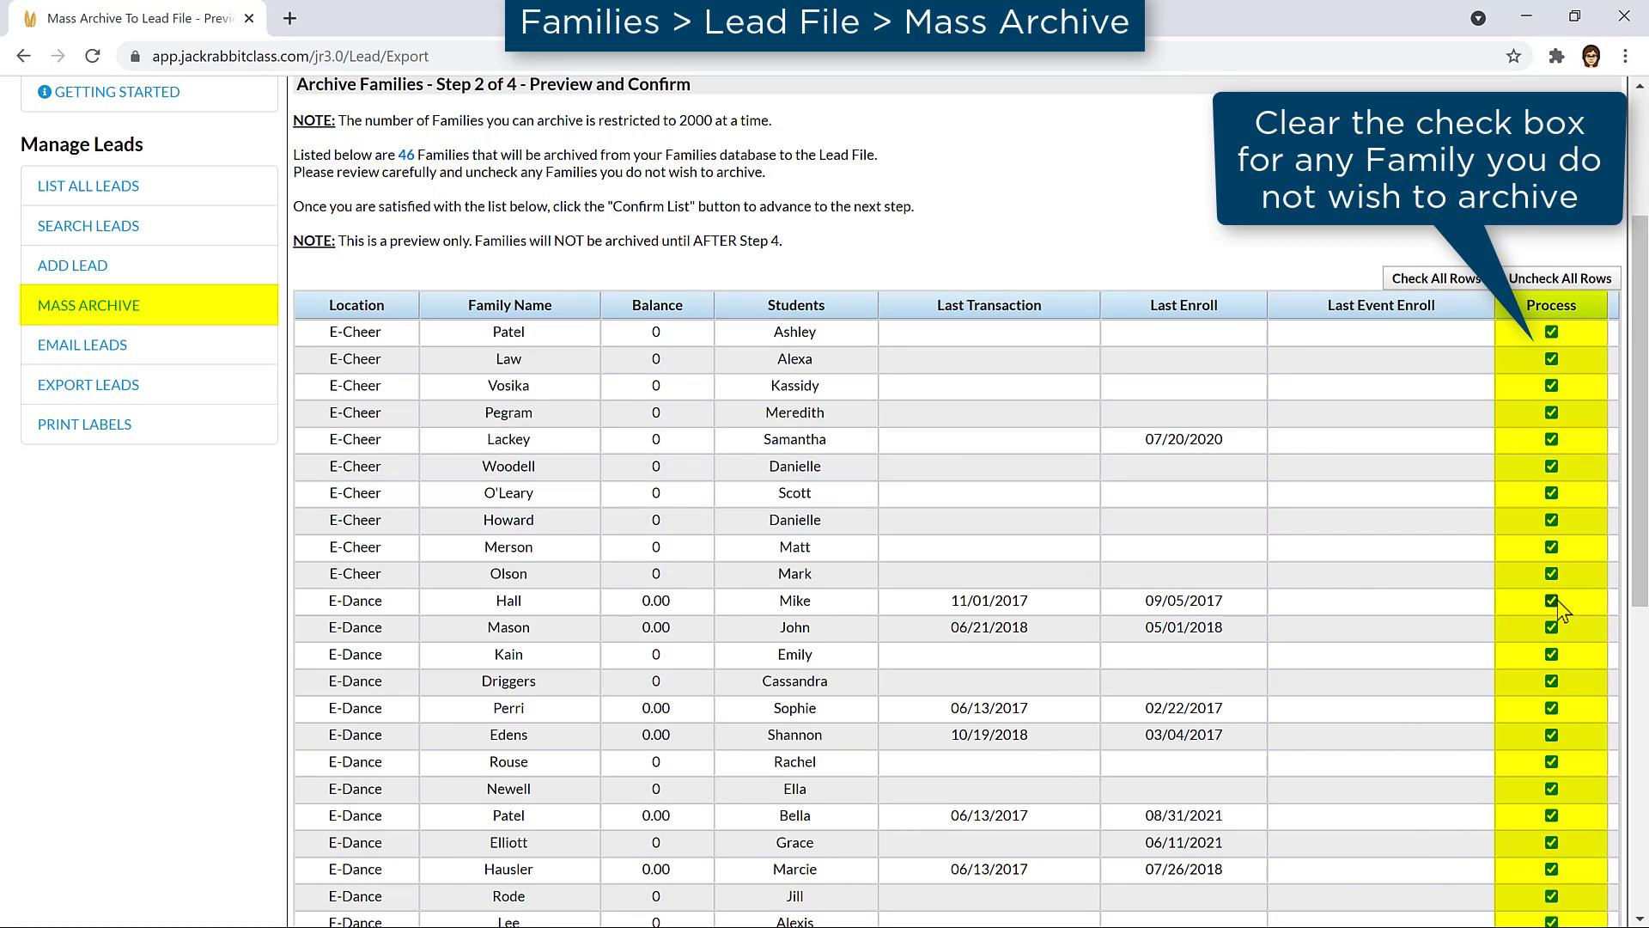
Step: Exclude the Lackey, Patel and Elliott families and confirm the remaining list
{"action": "left_click", "coordinate": [1551, 439]}
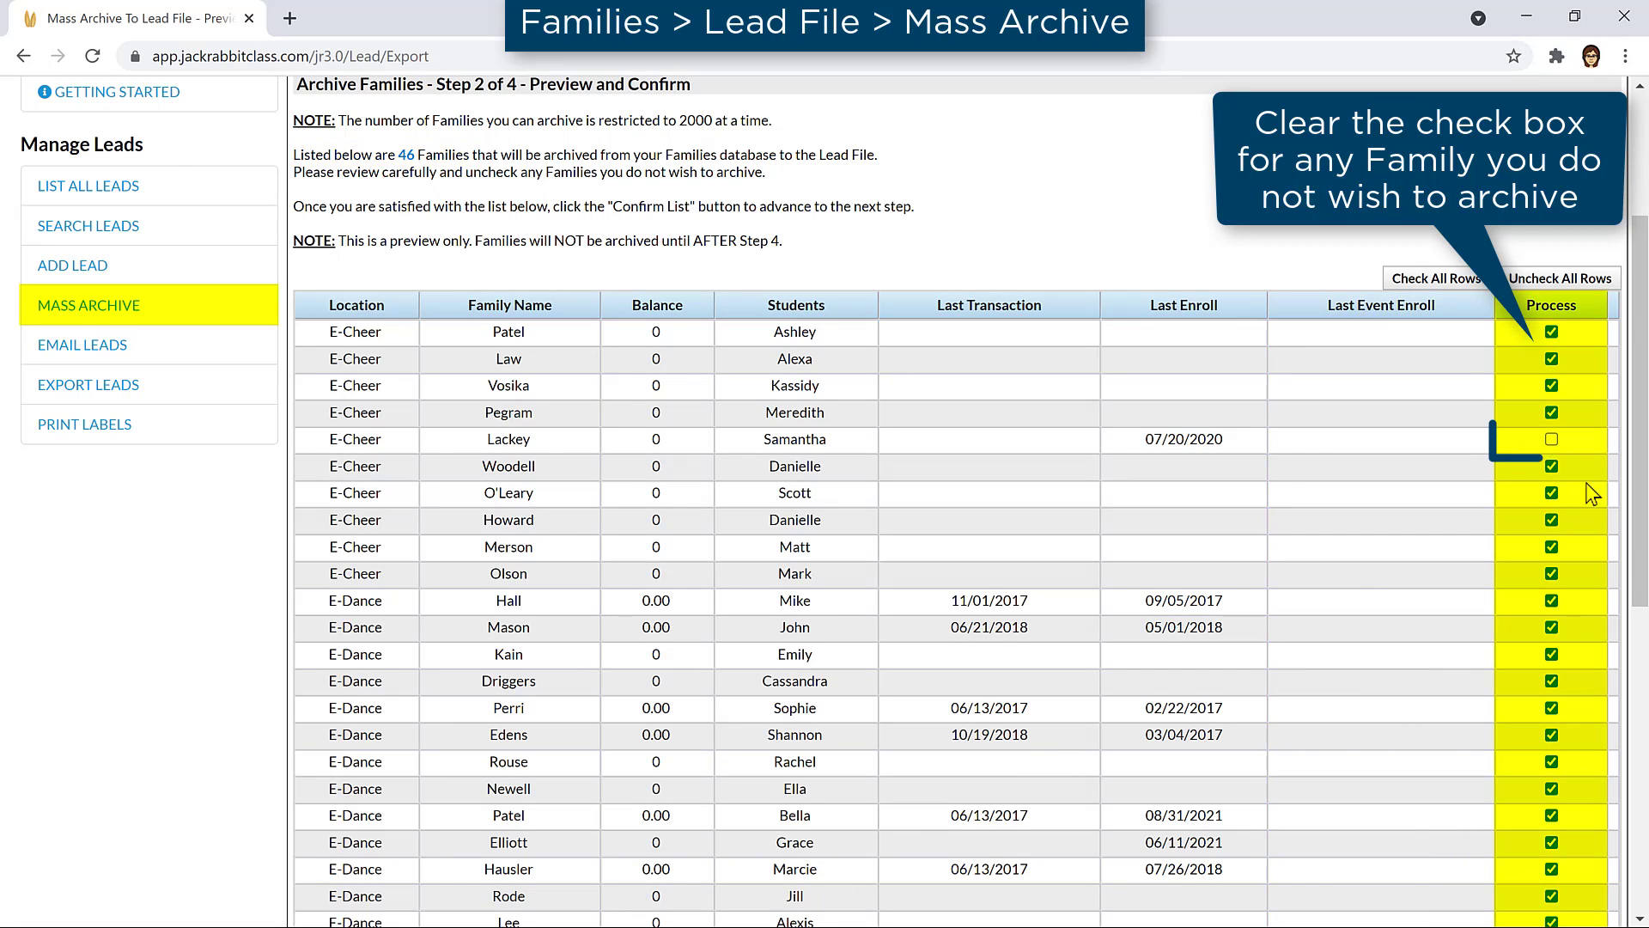
{"action": "left_click", "coordinate": [1553, 815]}
{"action": "scroll", "coordinate": [1383, 709], "scroll_direction": "up", "scroll_amount": 2}
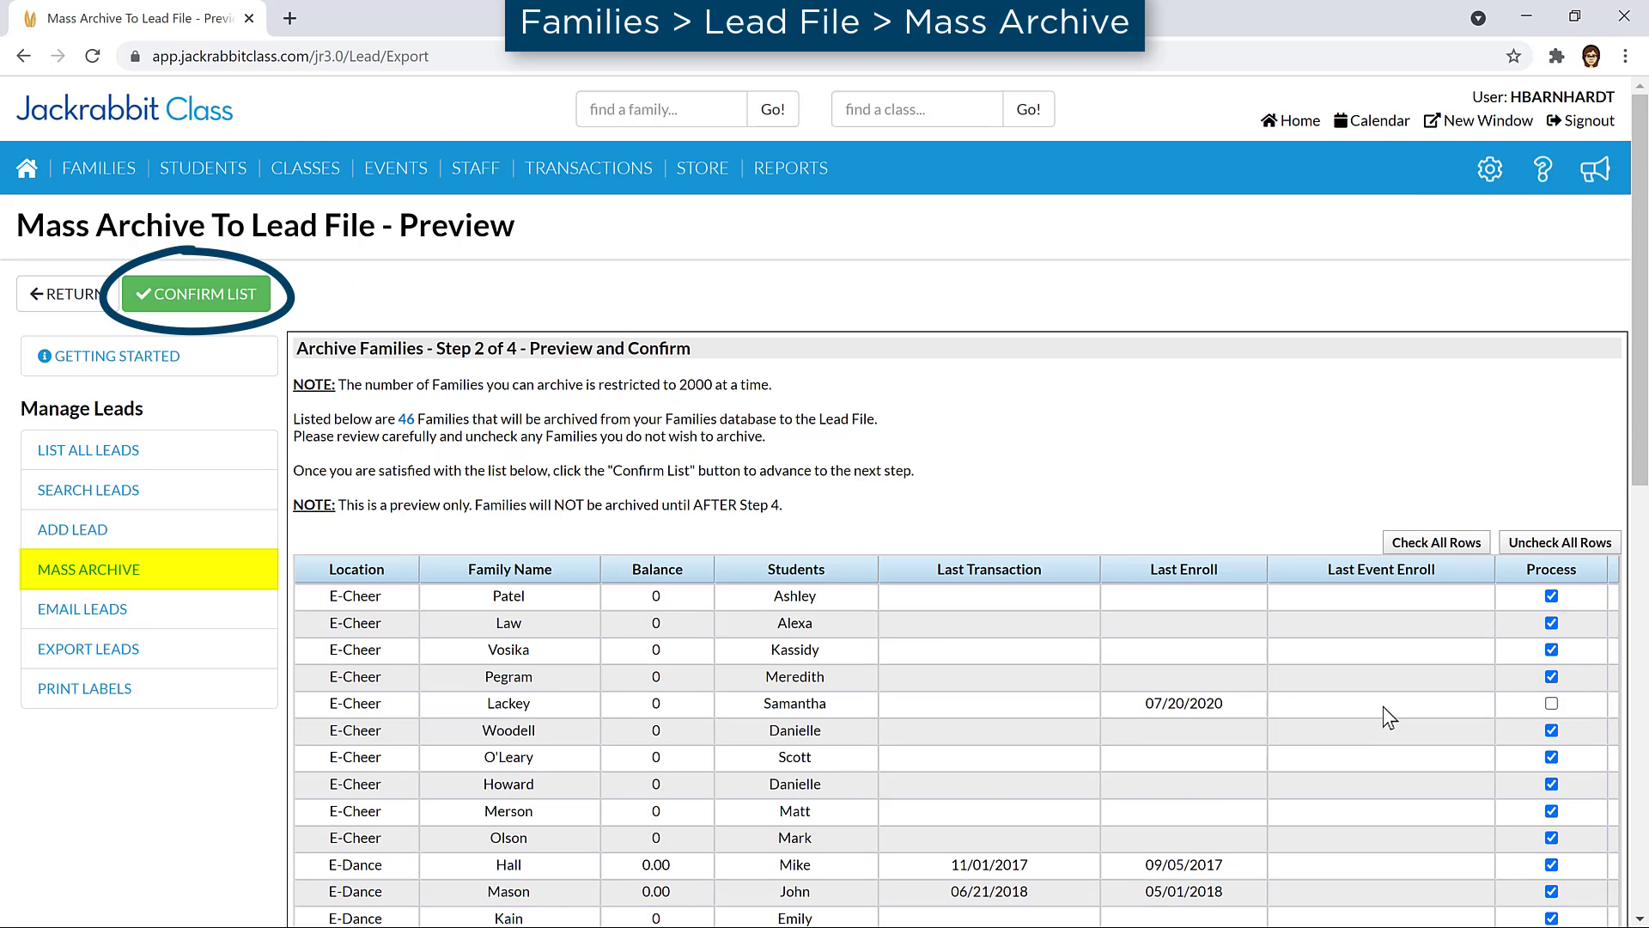
{"action": "left_click", "coordinate": [239, 304]}
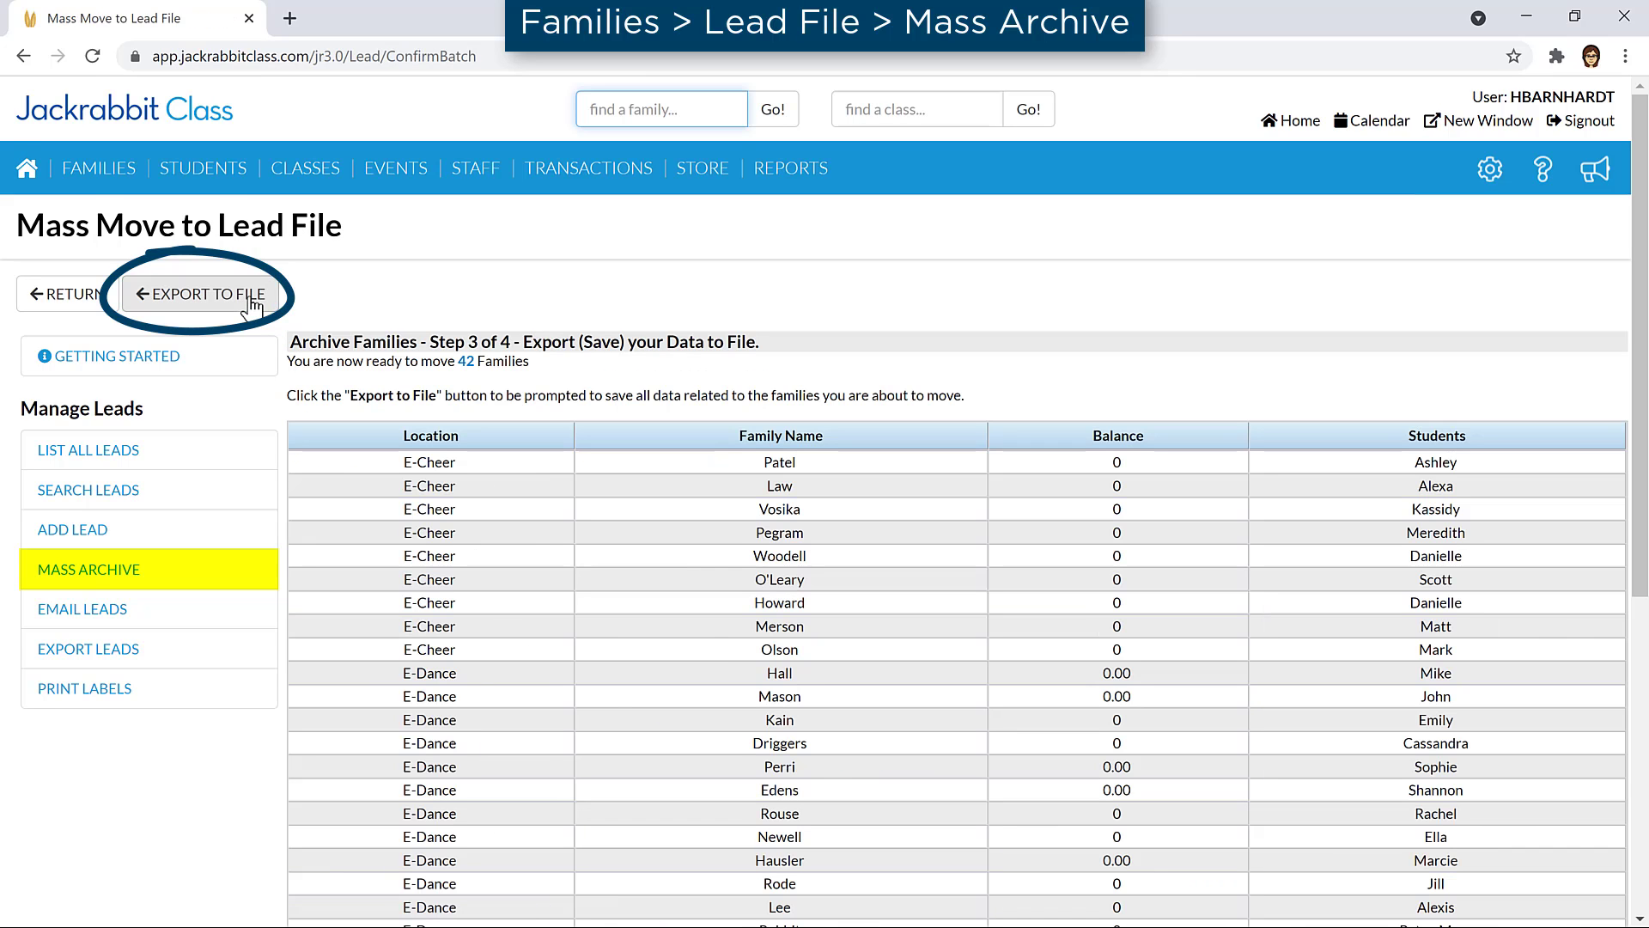
Step: Export the 42 families' data as an Excel 2007 (.xlsx) file
{"action": "left_click", "coordinate": [241, 304]}
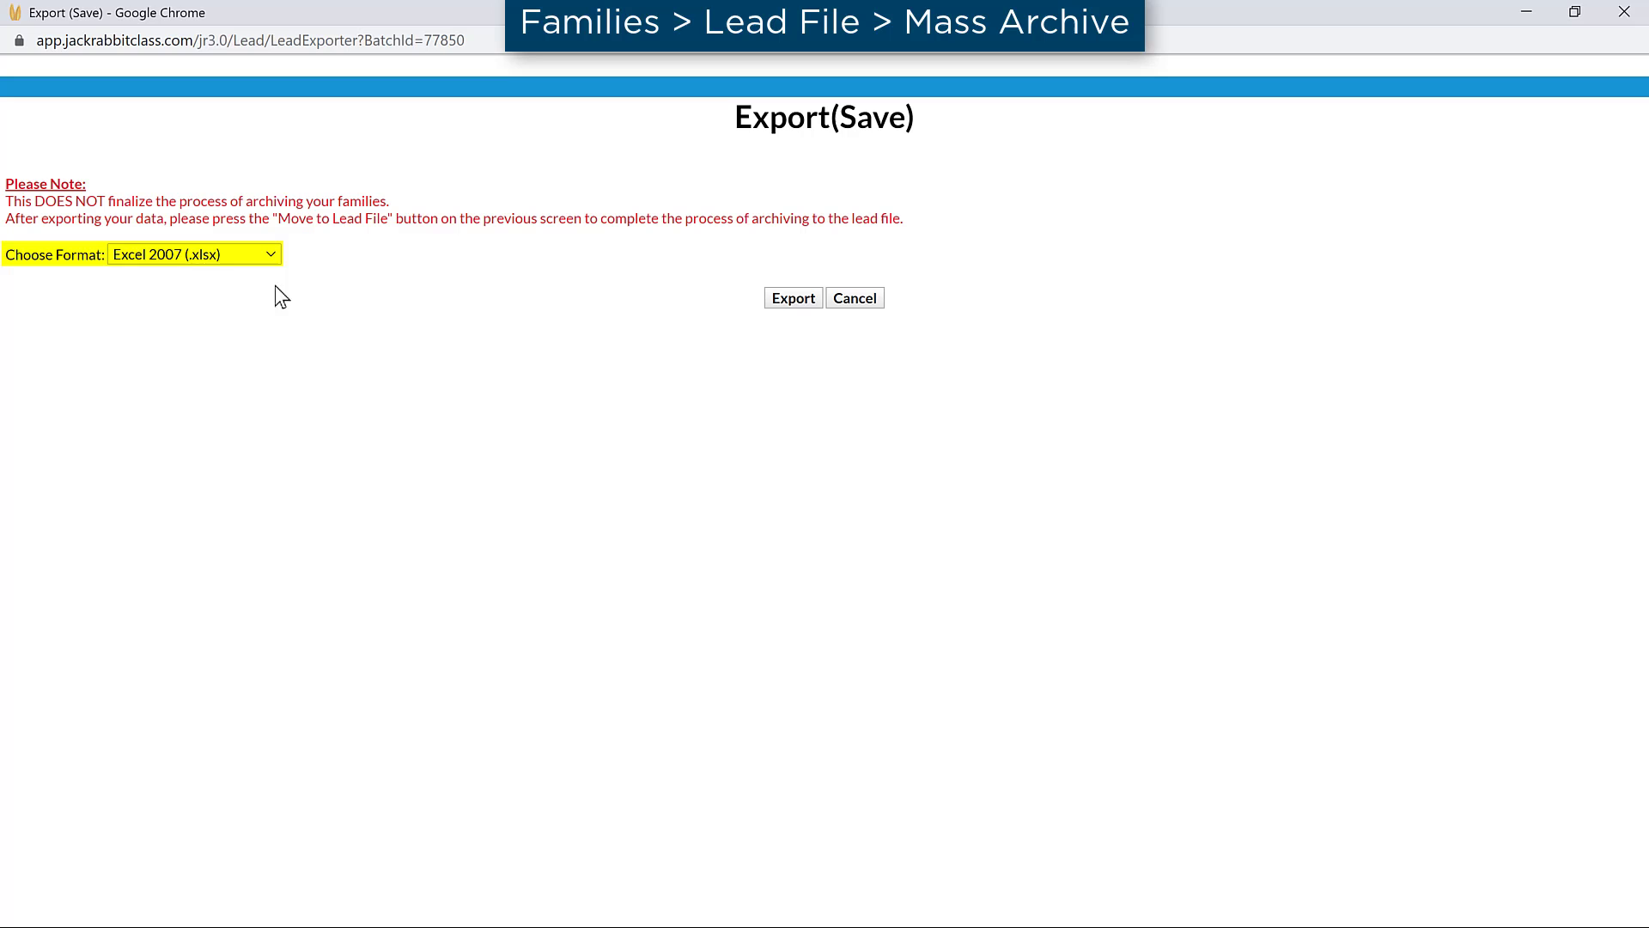
{"action": "left_click", "coordinate": [272, 257]}
{"action": "left_click", "coordinate": [272, 283]}
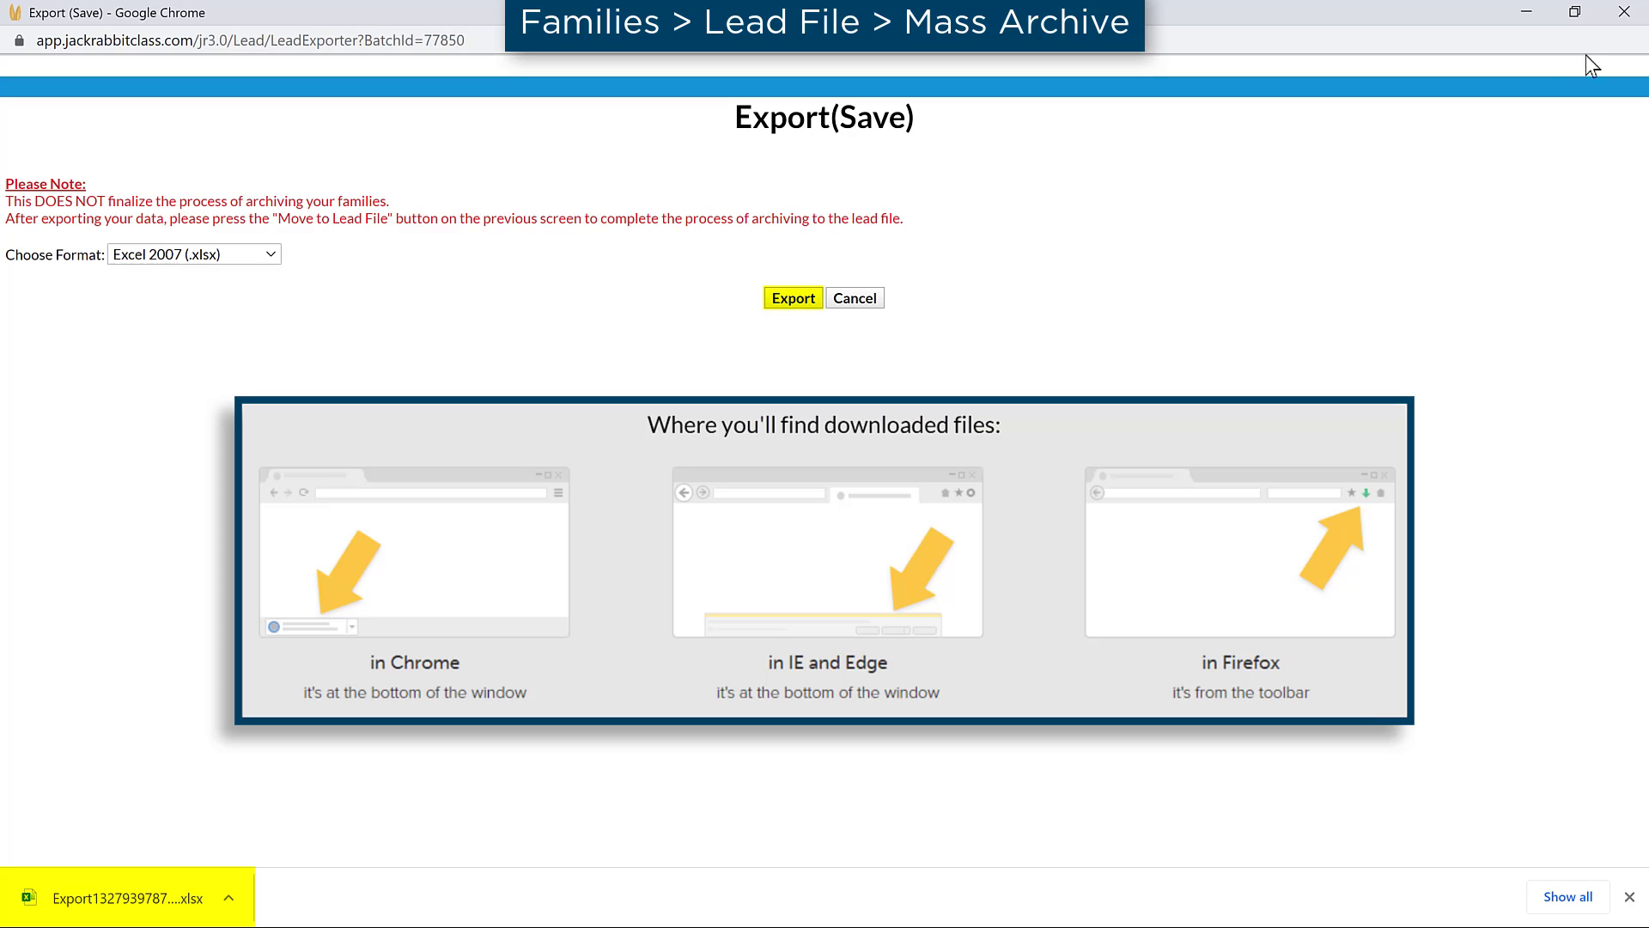
{"action": "left_click", "coordinate": [1624, 12]}
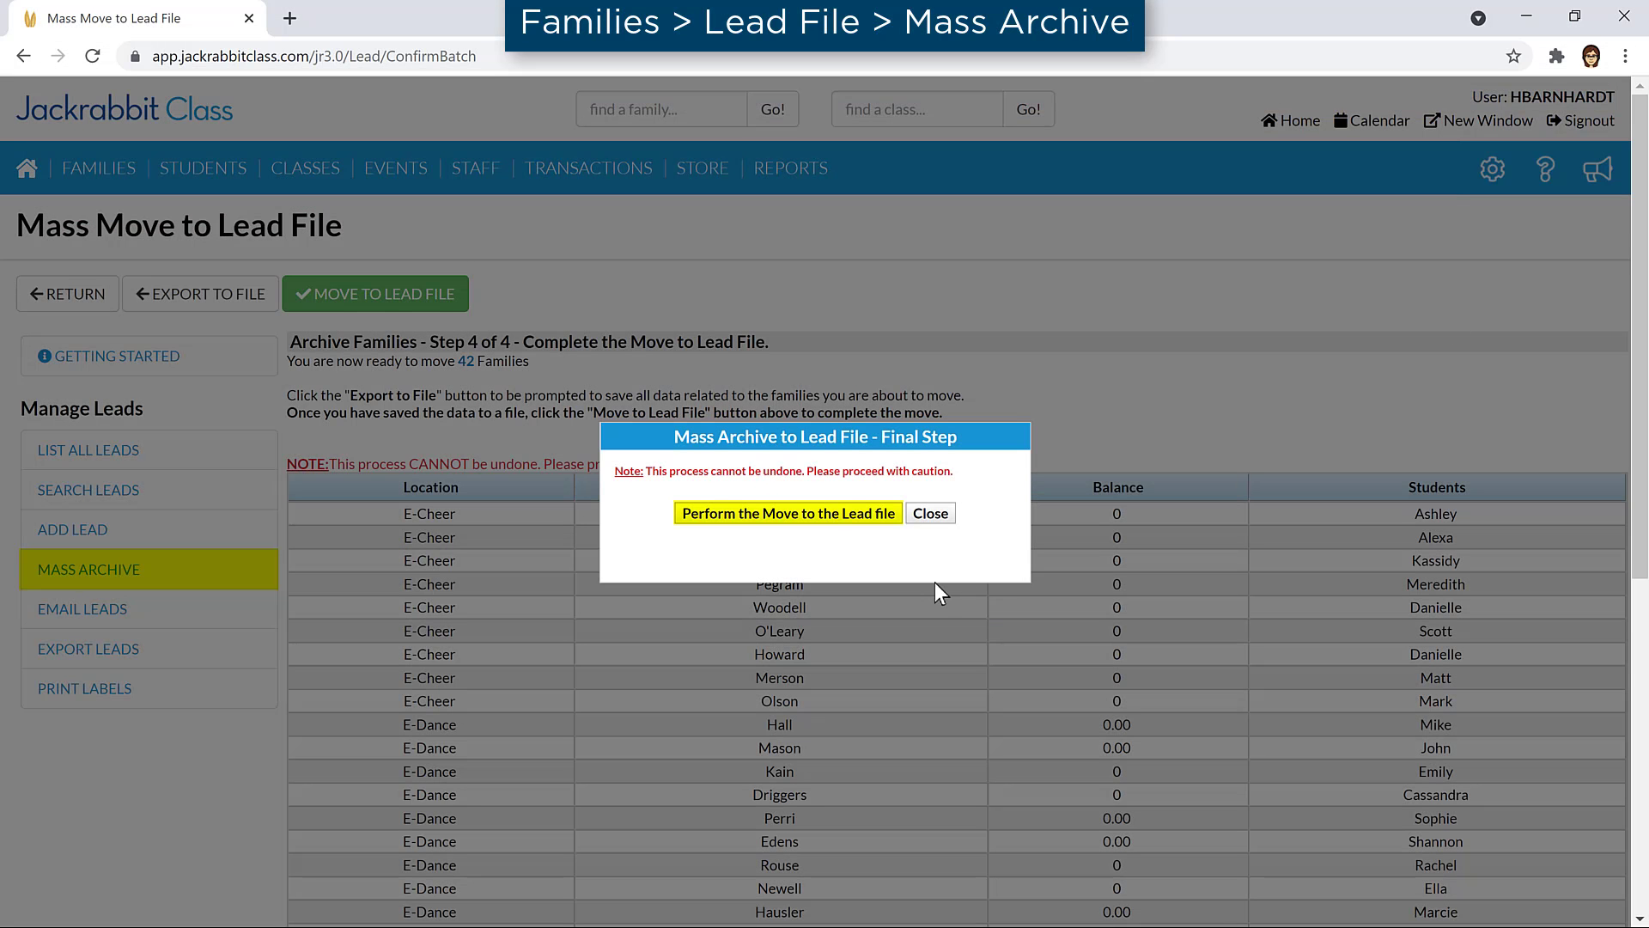
Step: Move the 42 families to the Lead File and acknowledge the Move Complete alert
{"action": "left_click", "coordinate": [823, 520]}
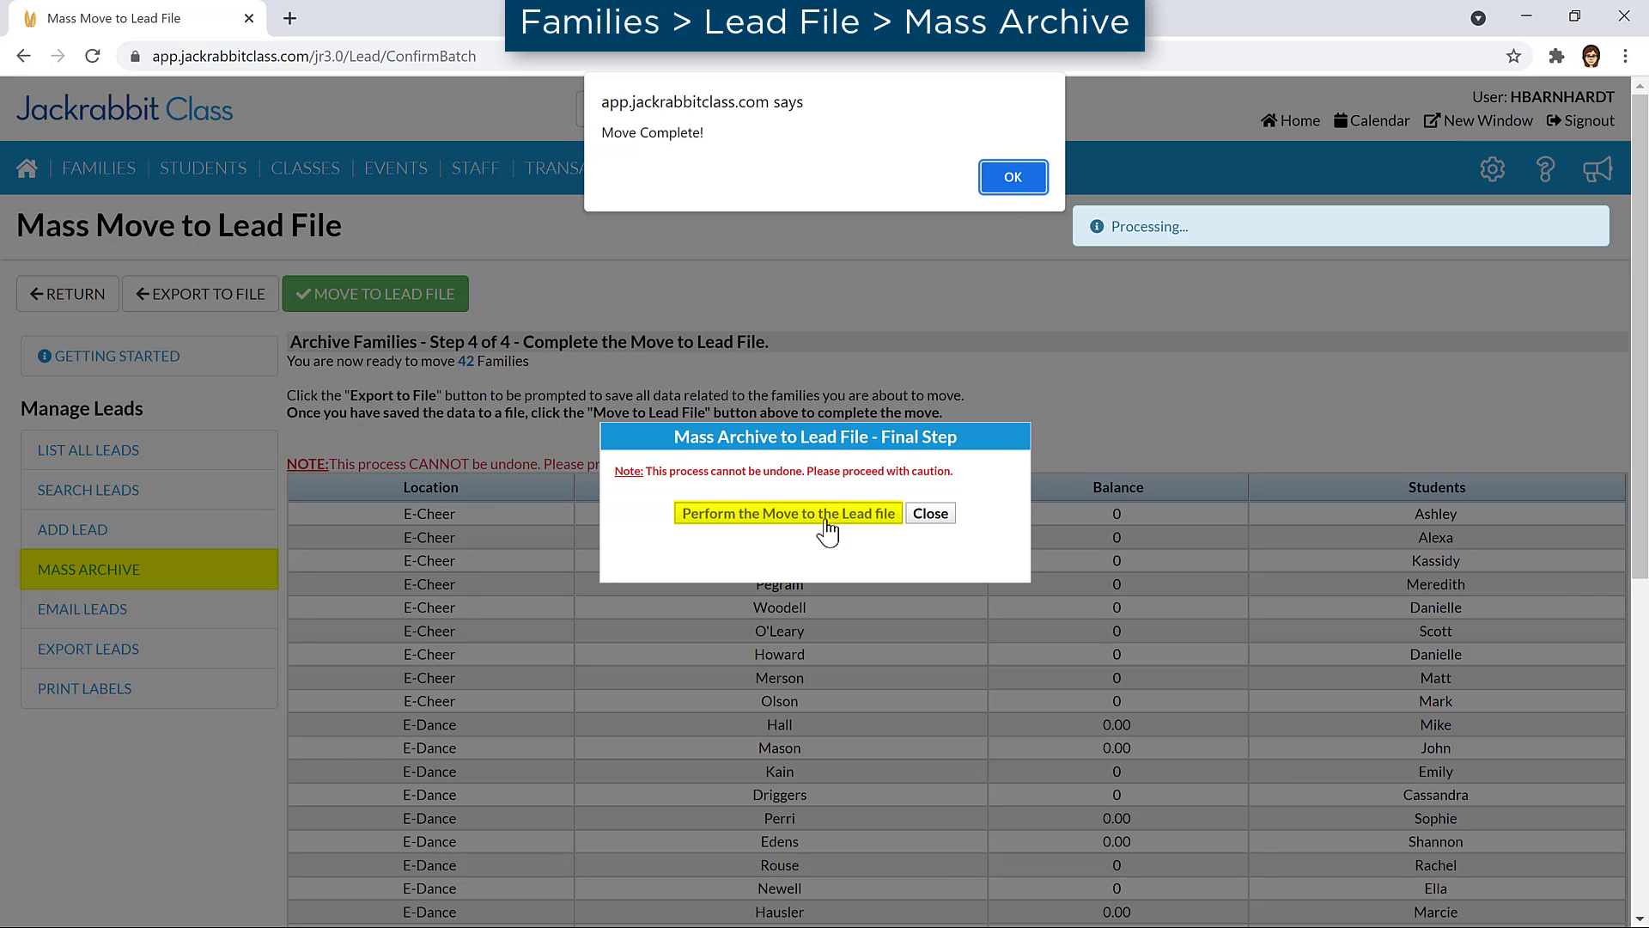
{"action": "left_click", "coordinate": [1022, 177]}
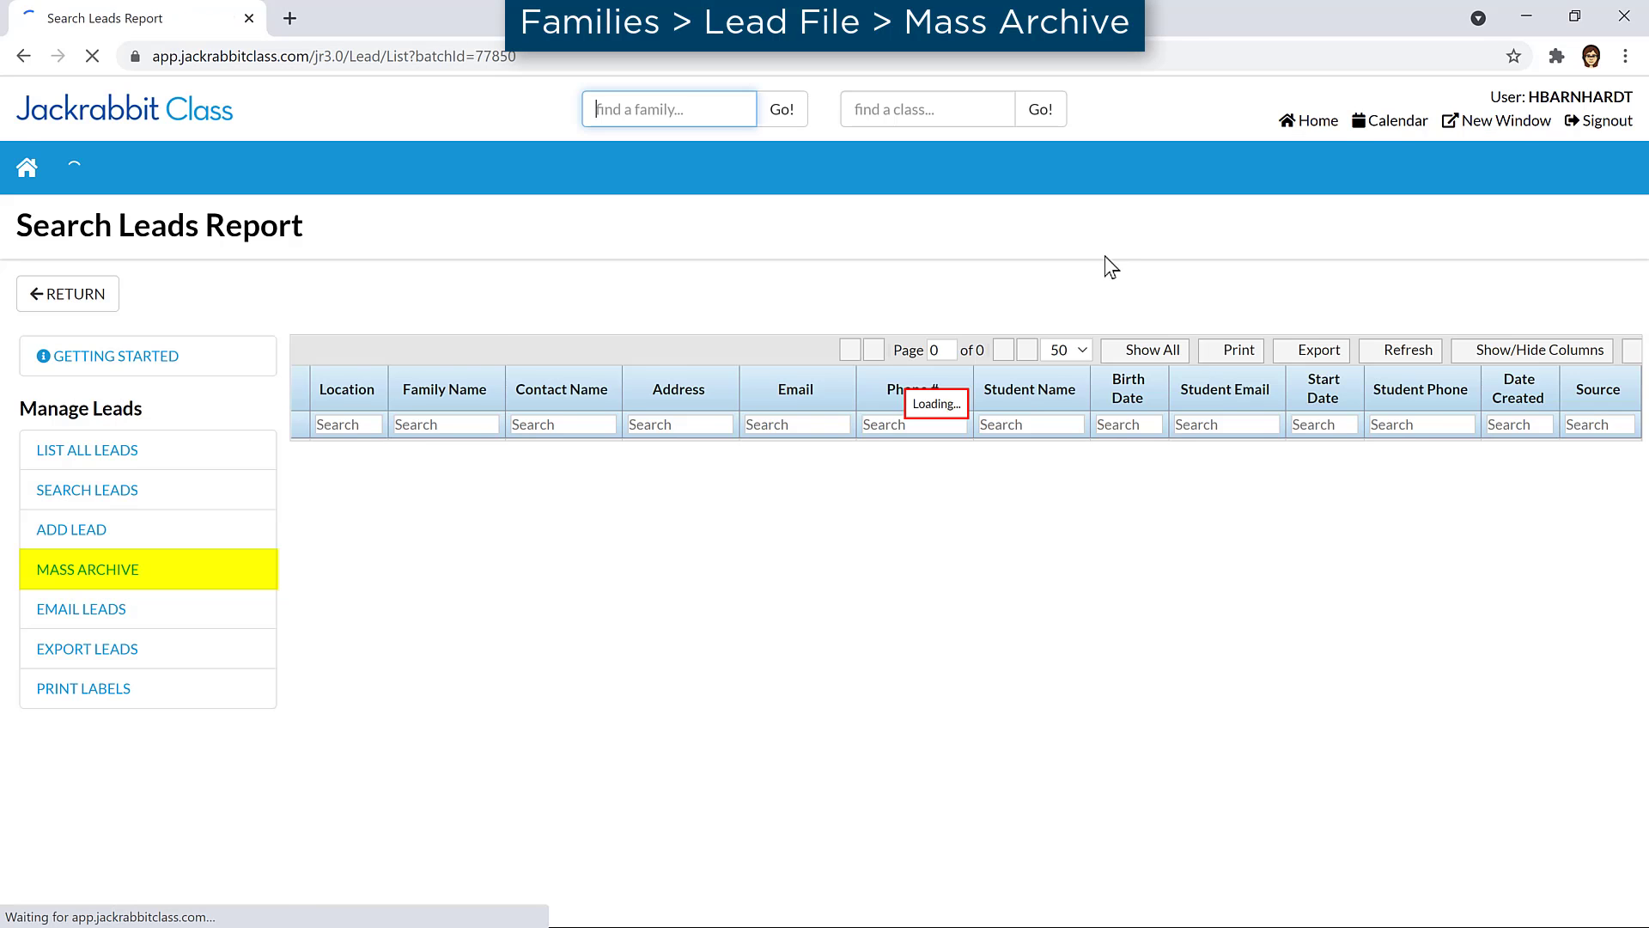